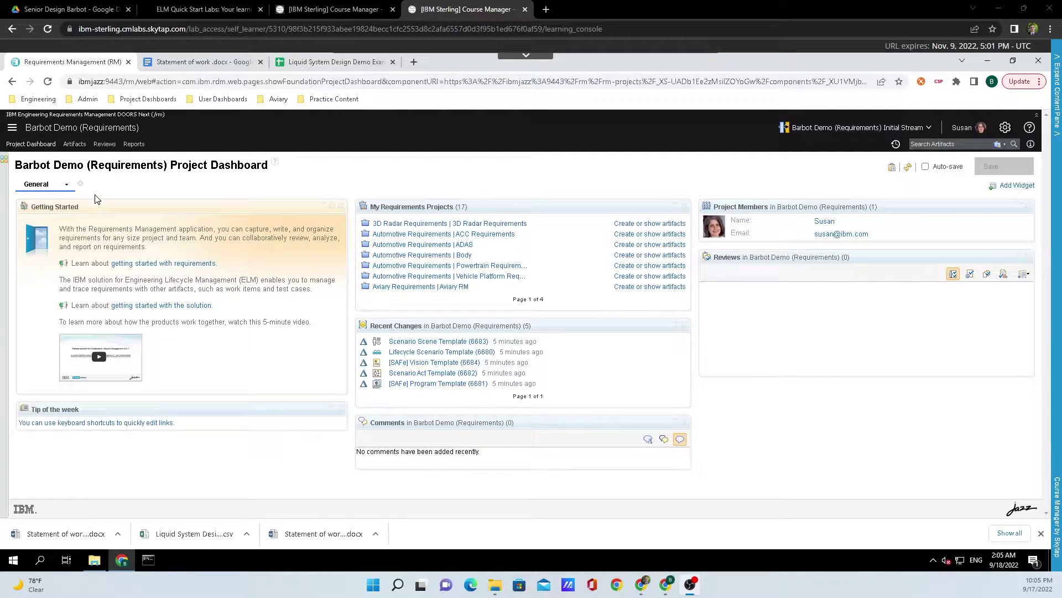
# Go to the Barbot Demo (Requirements) Artifacts page, showing the Artifact Templates, Base Artifacts and Program Artifacts folders.
pyautogui.click(75, 146)
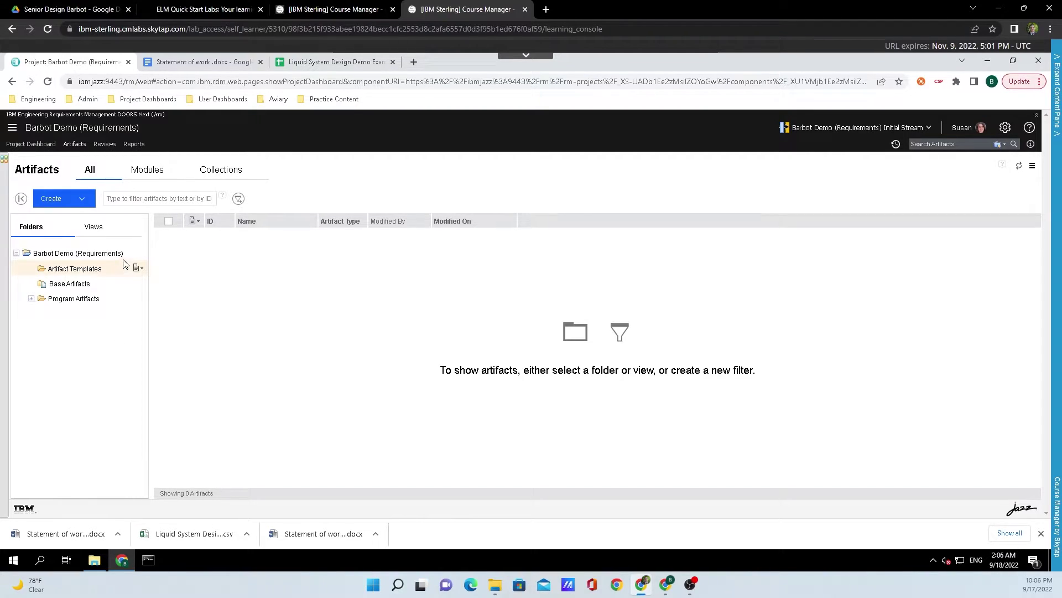
pyautogui.moveTo(137, 256)
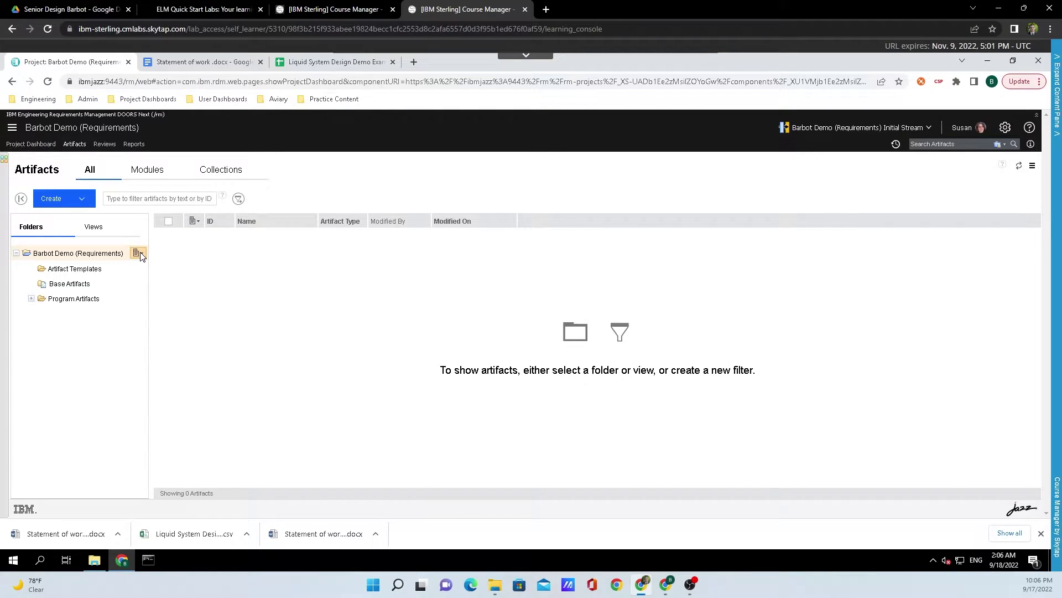
# Create a folder named SOW under the Barbot Demo (Requirements) project root.
pyautogui.click(139, 254)
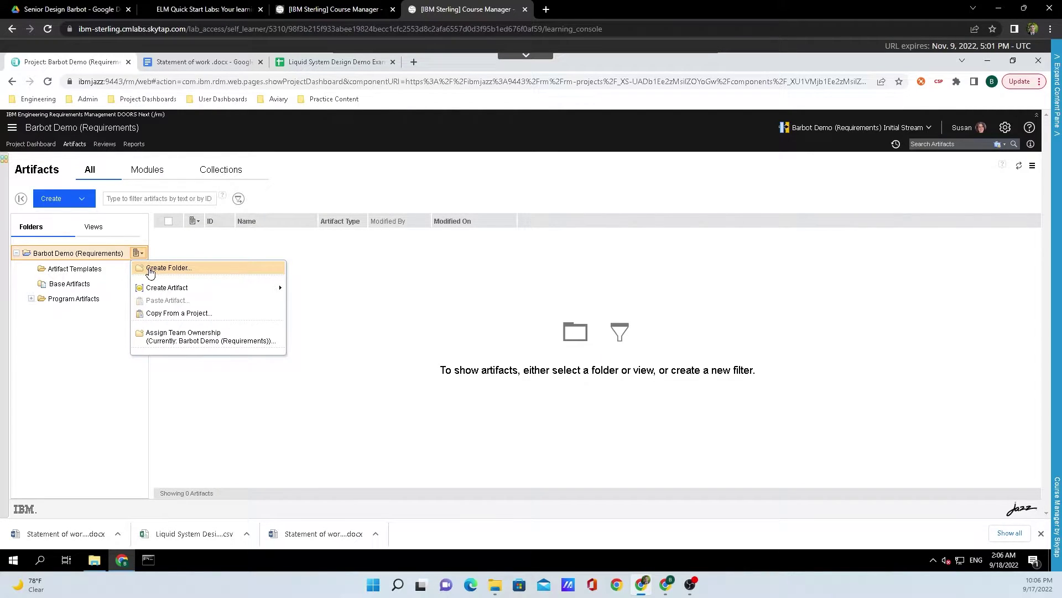
pyautogui.click(150, 268)
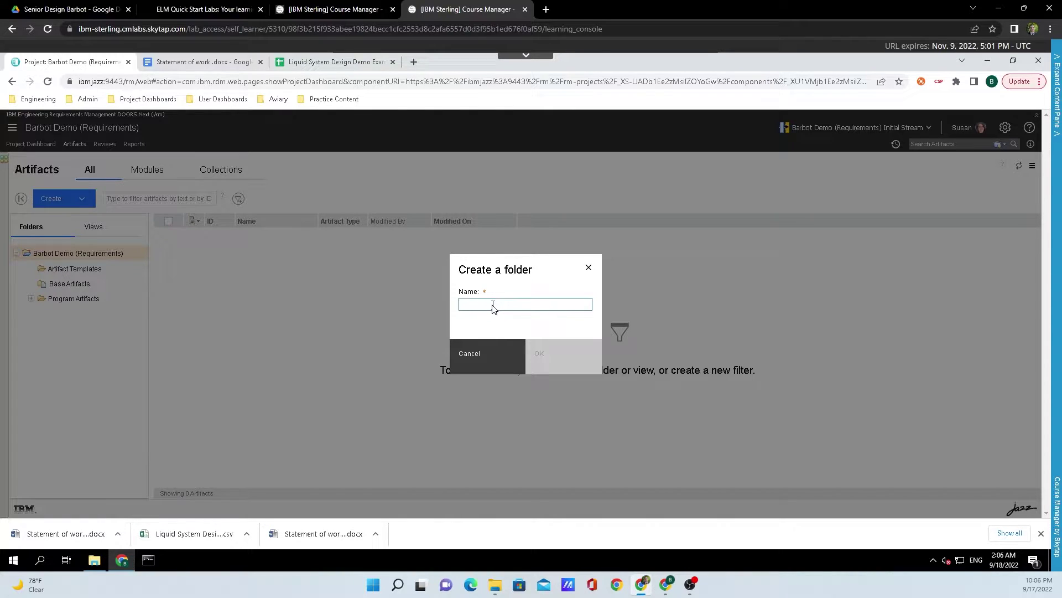
pyautogui.write('SOW')
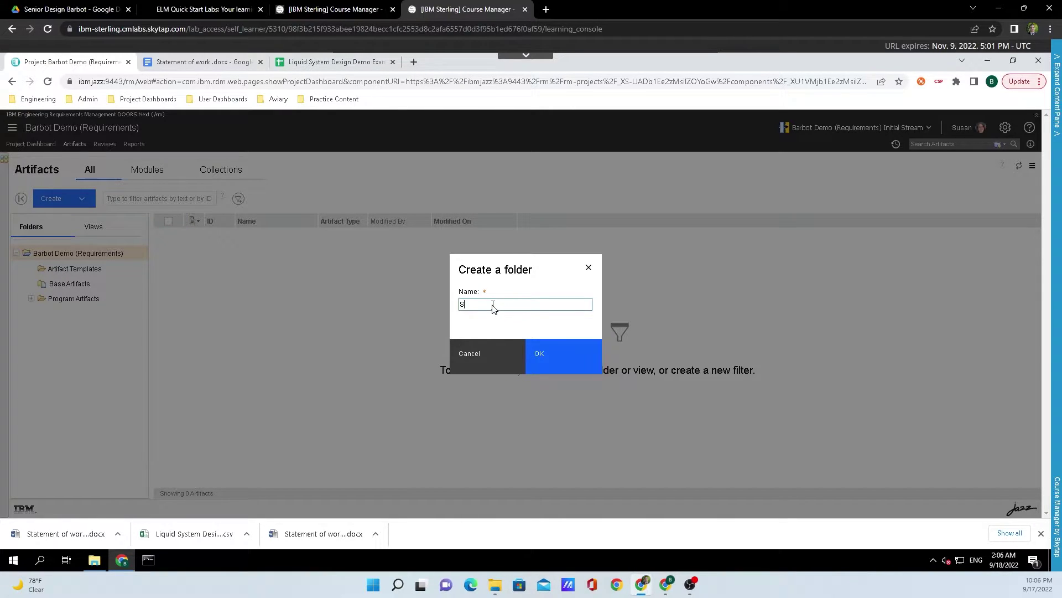
pyautogui.click(545, 354)
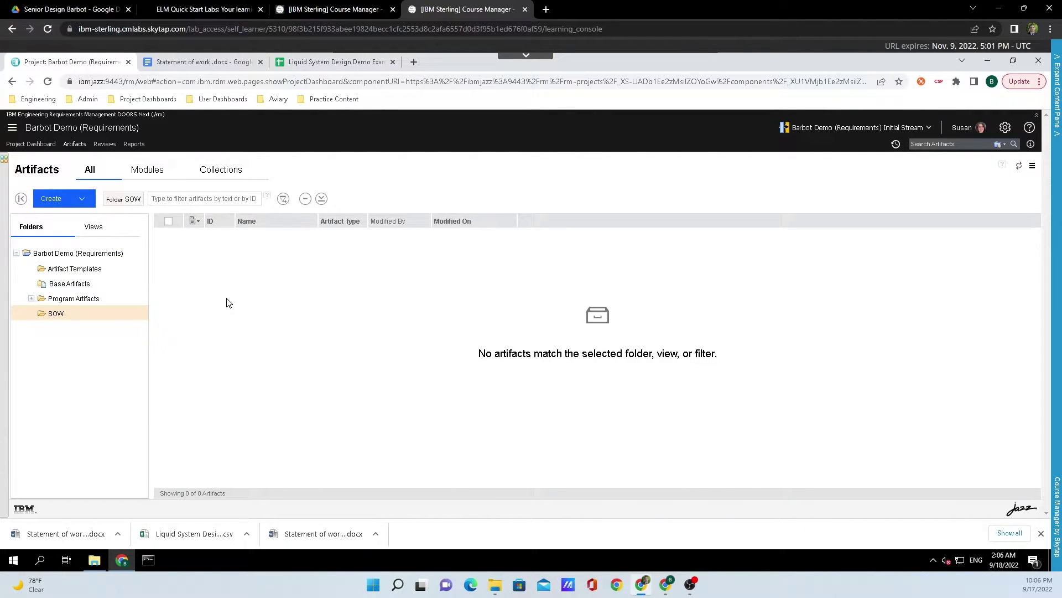
# Start an artifact import into SOW using 'Import requirements from within a text document'.
pyautogui.click(81, 200)
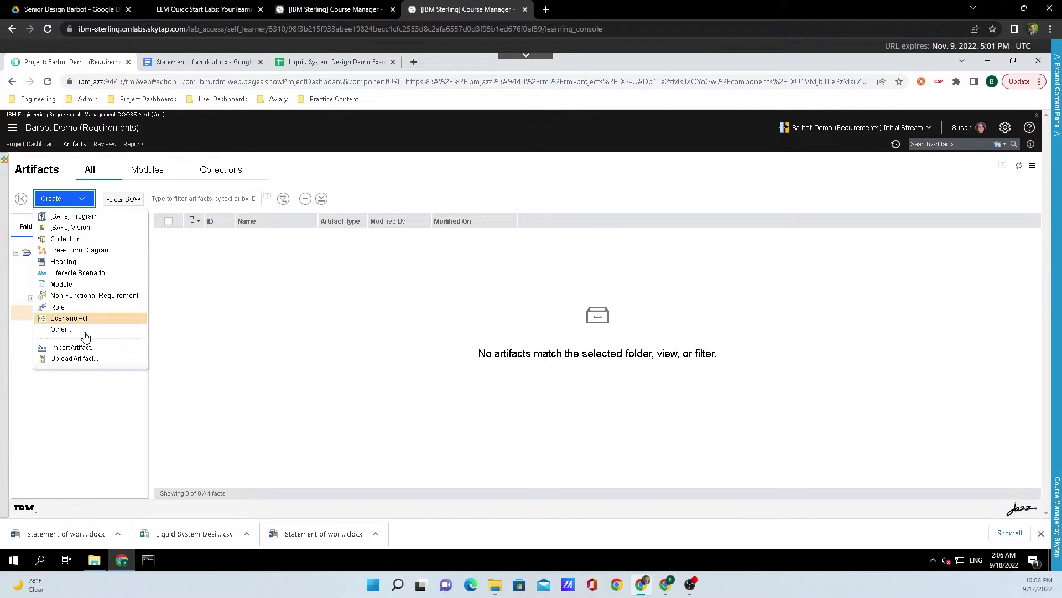
pyautogui.click(71, 348)
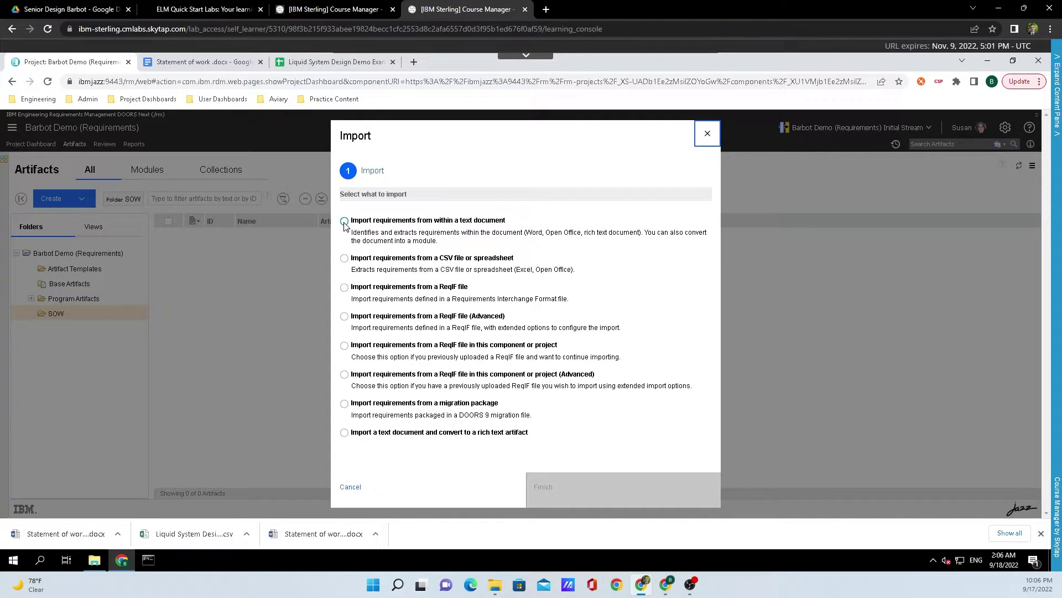
pyautogui.click(345, 222)
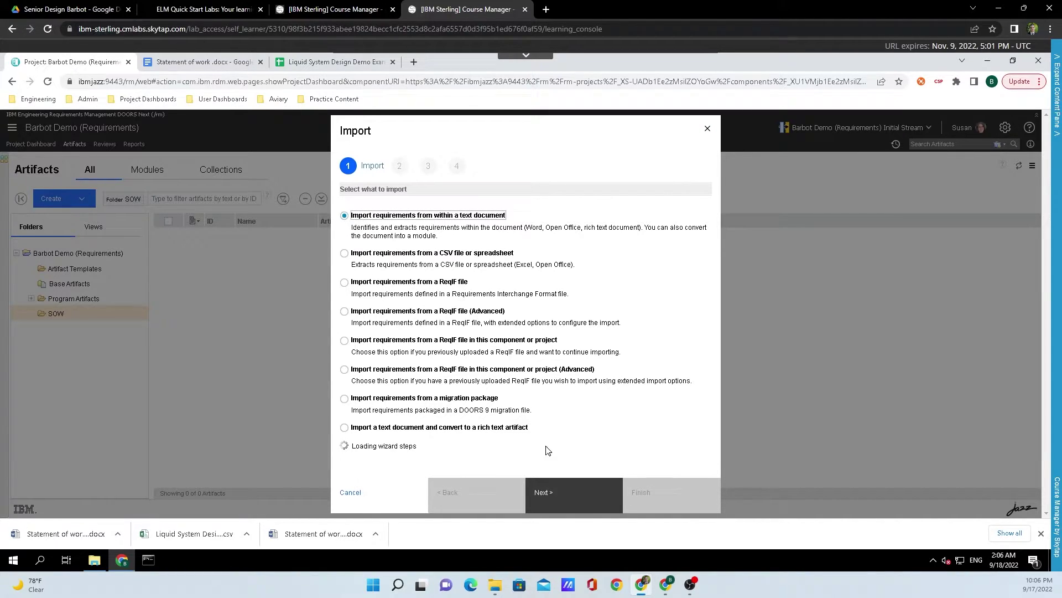
pyautogui.click(575, 499)
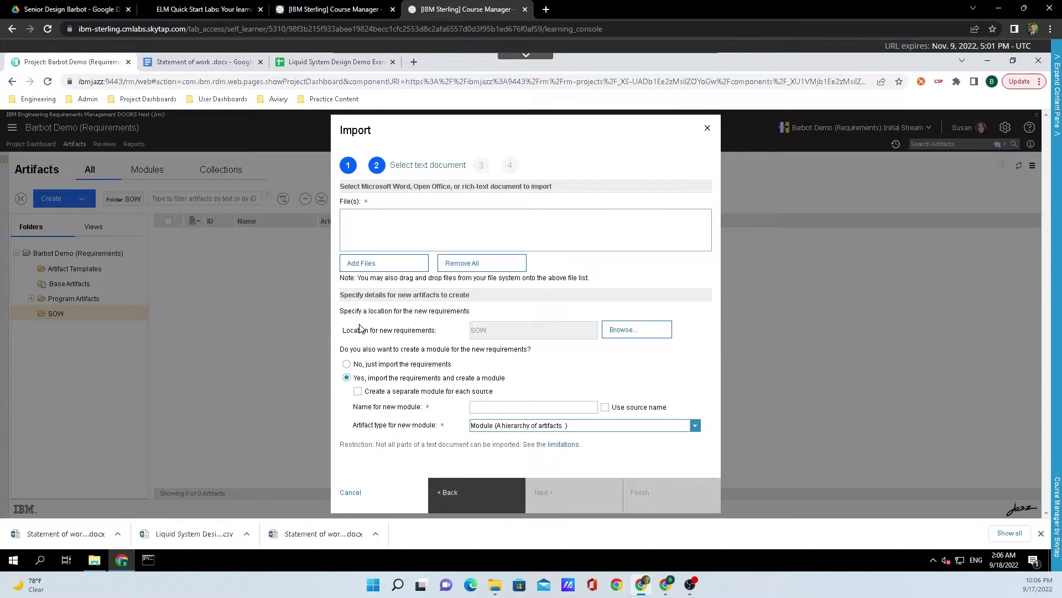
# Add the Statement of work .docx to the import and view it in Google Docs.
pyautogui.click(366, 266)
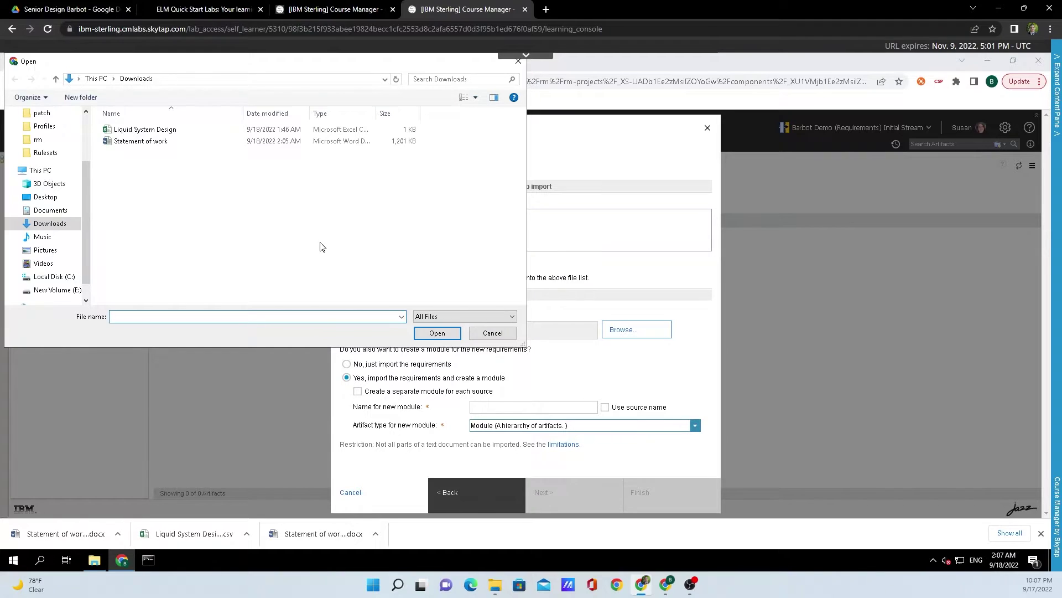
pyautogui.click(164, 142)
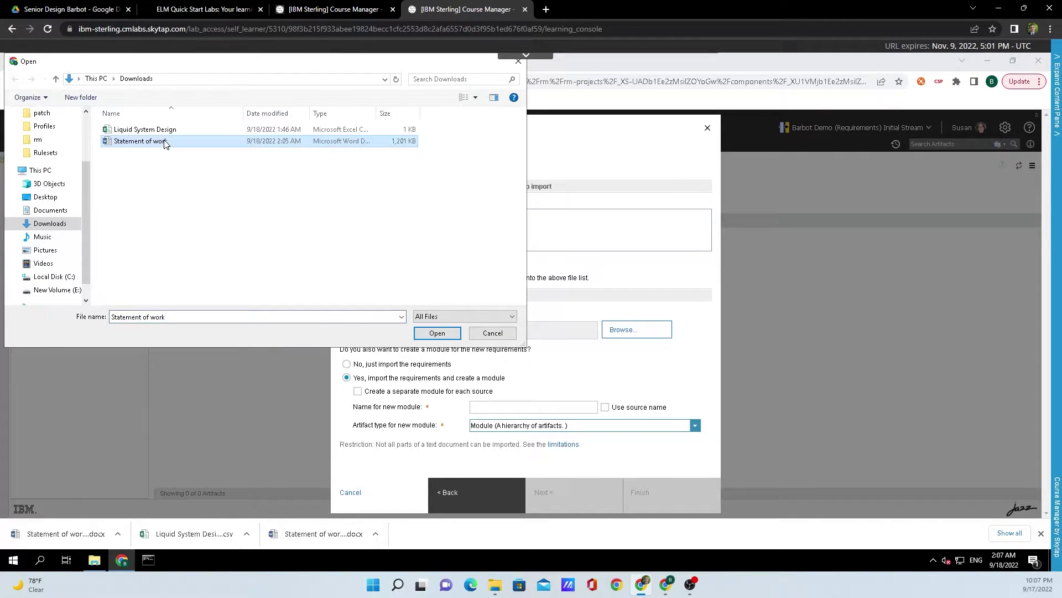
pyautogui.click(438, 333)
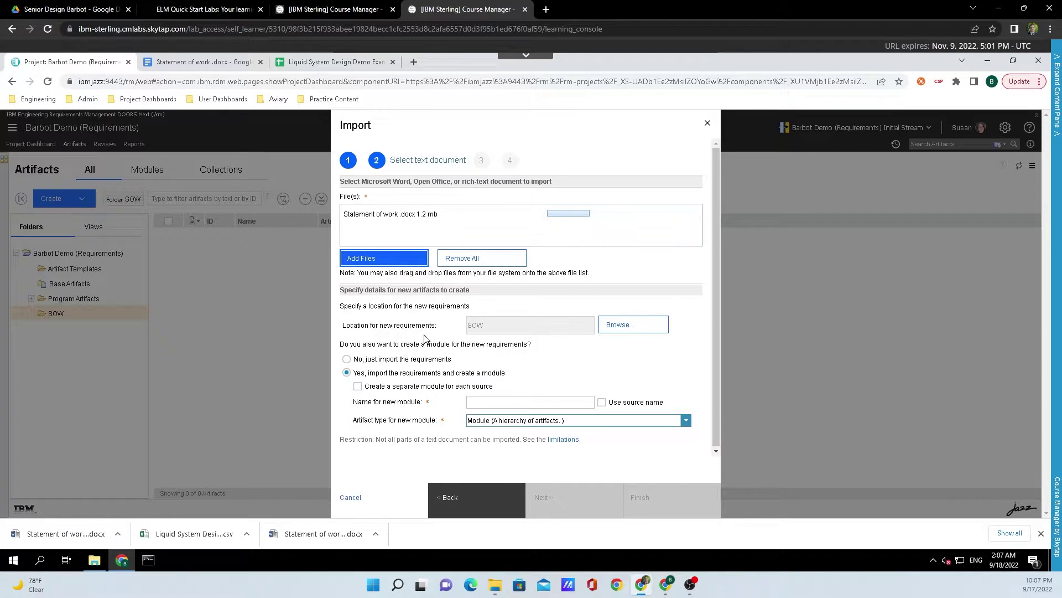
pyautogui.click(197, 62)
pyautogui.scroll(20, 375, 274)
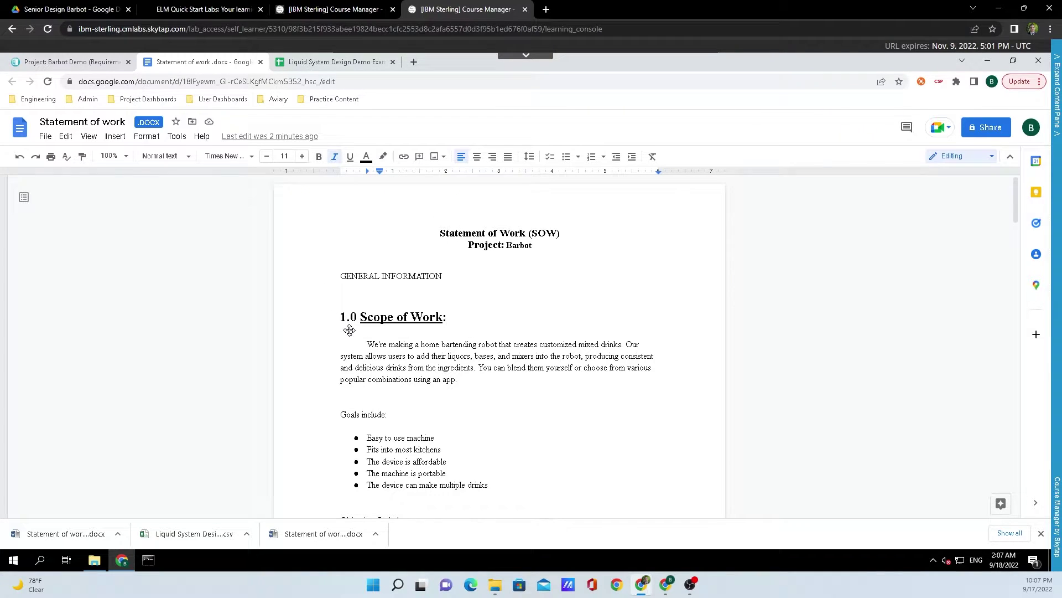
pyautogui.scroll(-4, 349, 326)
pyautogui.scroll(-8, 378, 327)
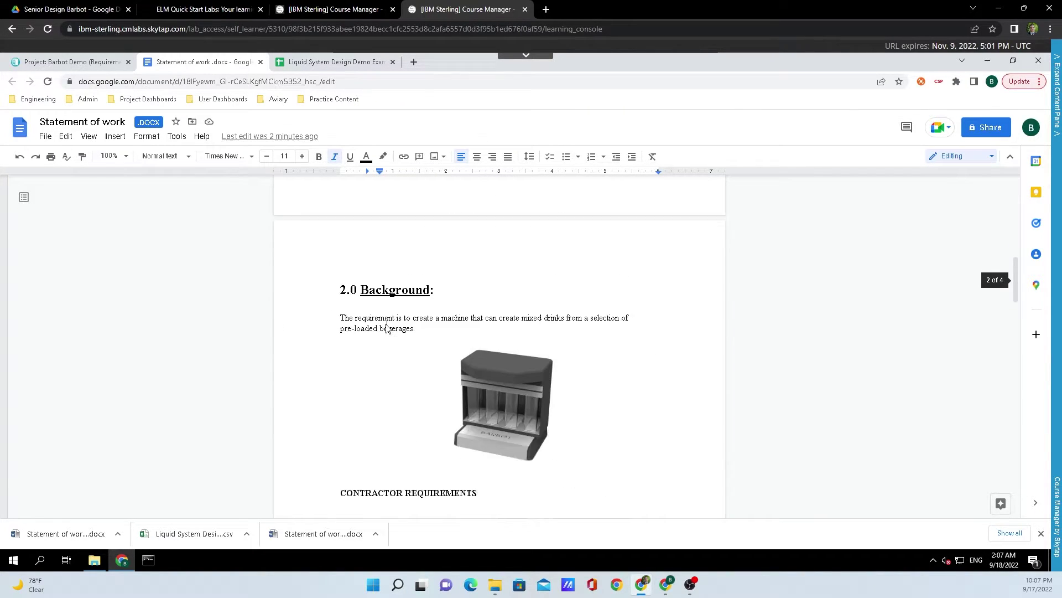
pyautogui.scroll(-5, 418, 360)
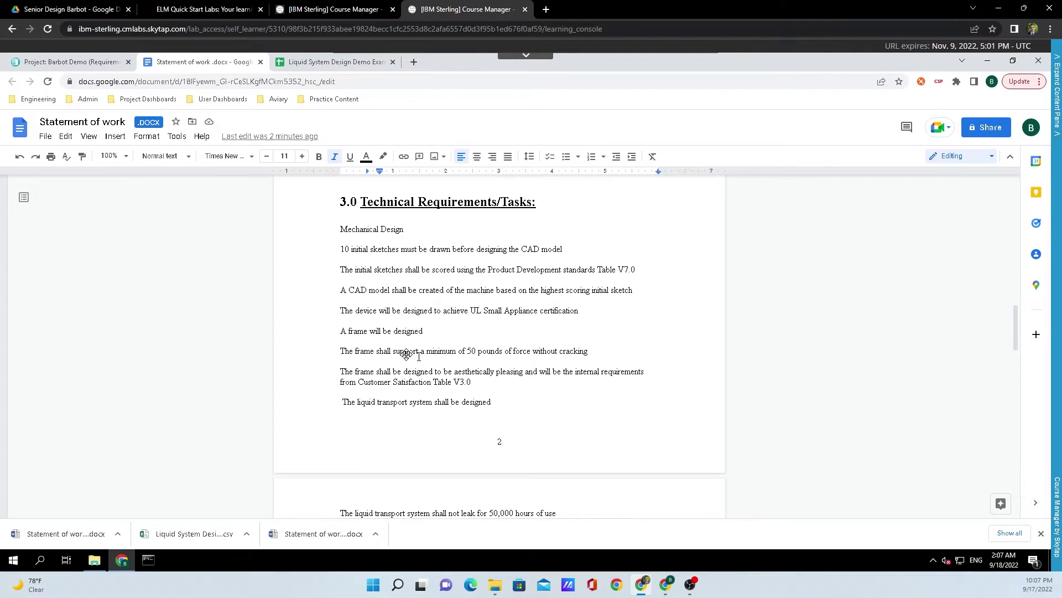
pyautogui.scroll(-2, 486, 368)
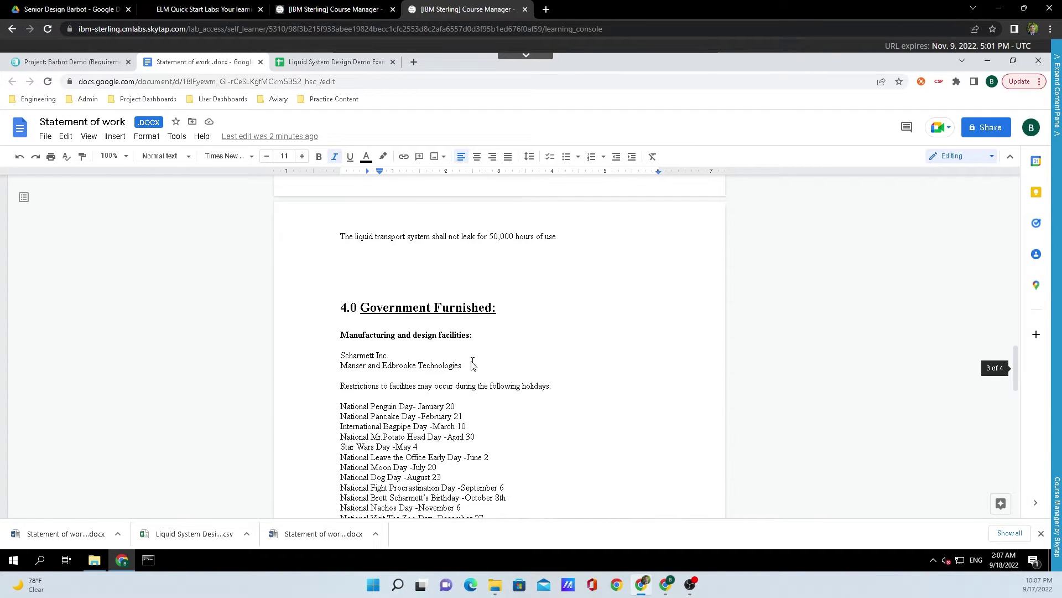
pyautogui.scroll(-6, 471, 363)
pyautogui.scroll(-3, 465, 357)
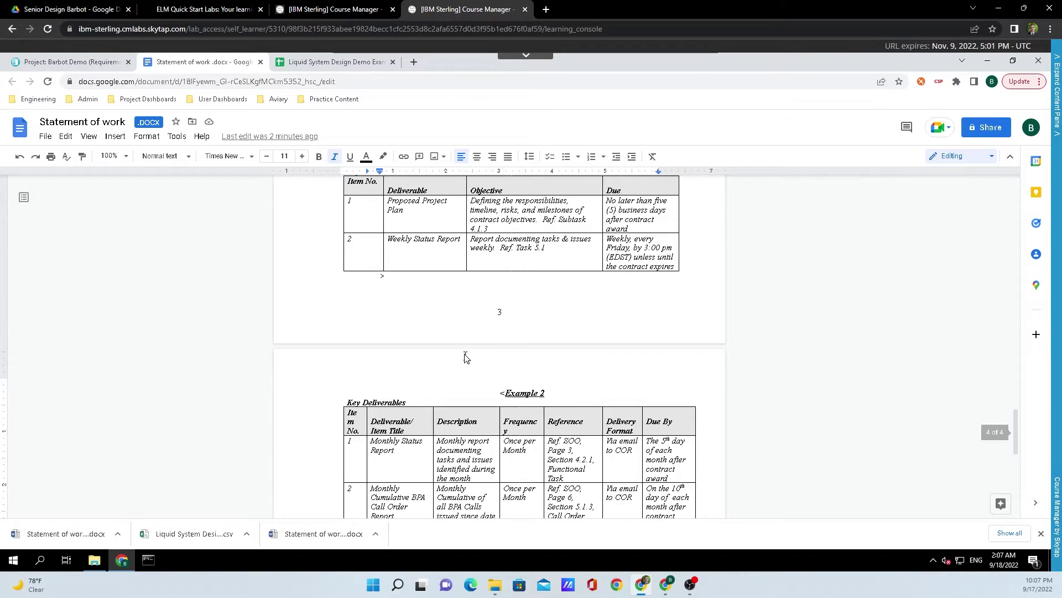
pyautogui.scroll(-1, 483, 382)
pyautogui.scroll(-1, 483, 382)
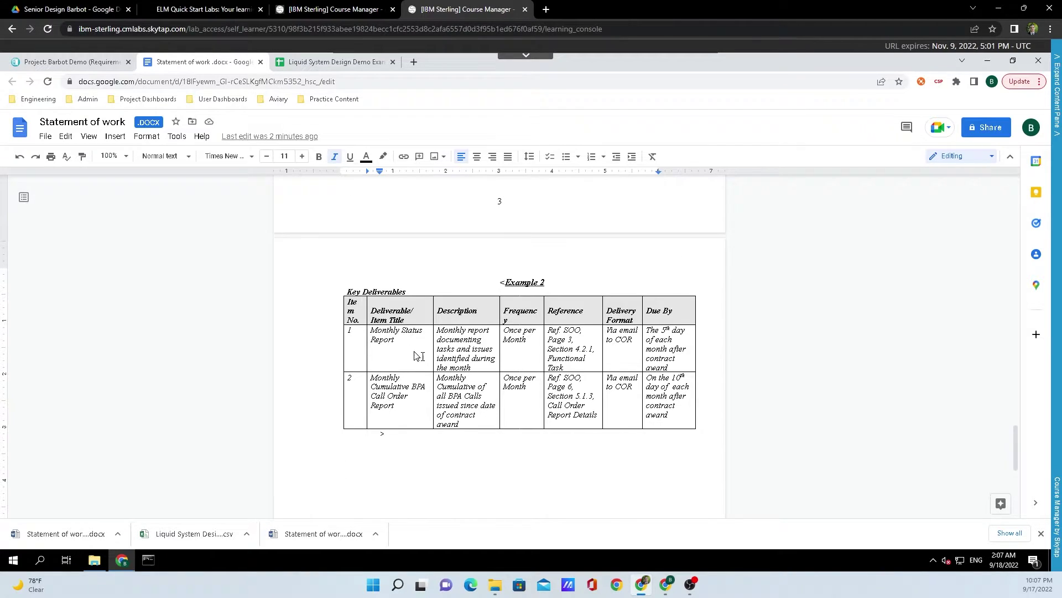
pyautogui.click(502, 282)
pyautogui.click(384, 437)
pyautogui.write('>')
pyautogui.hotkey('shift', 'Left')
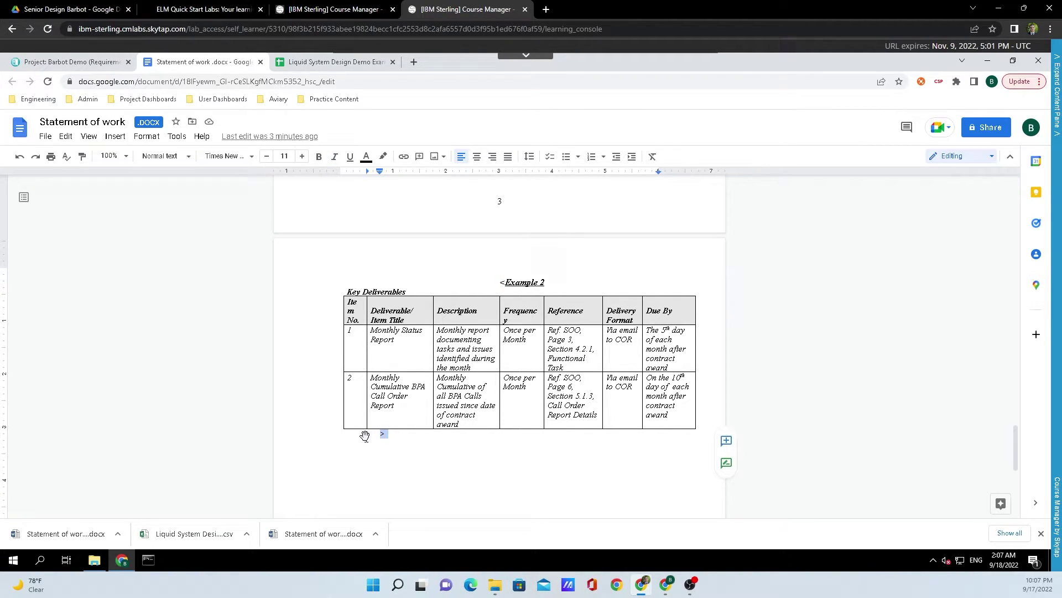
# Back in the import, enter SOW as the new module name with artifact type Module.
pyautogui.click(374, 433)
pyautogui.click(85, 60)
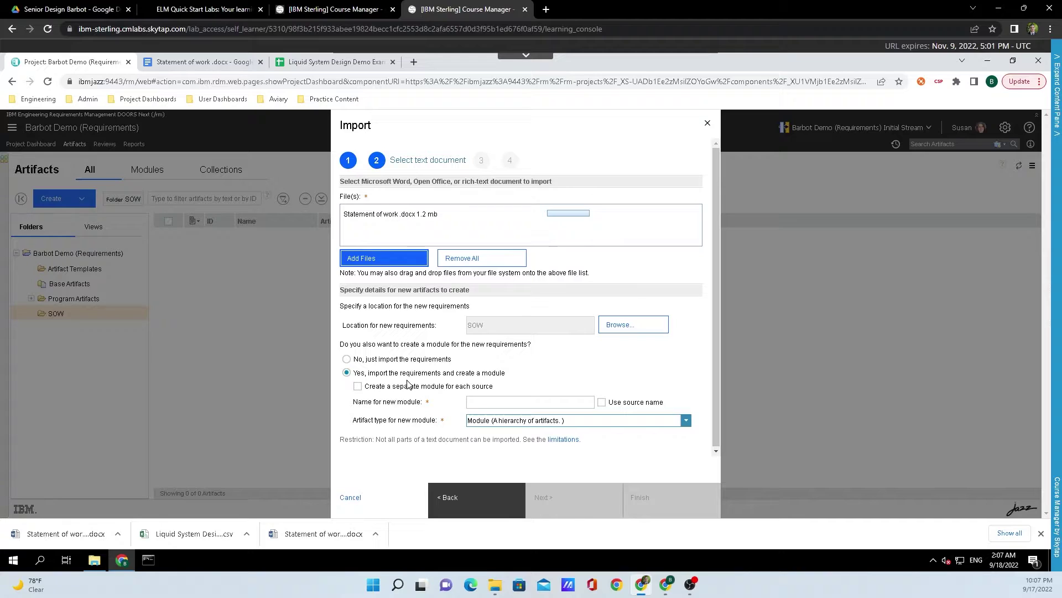
pyautogui.click(489, 404)
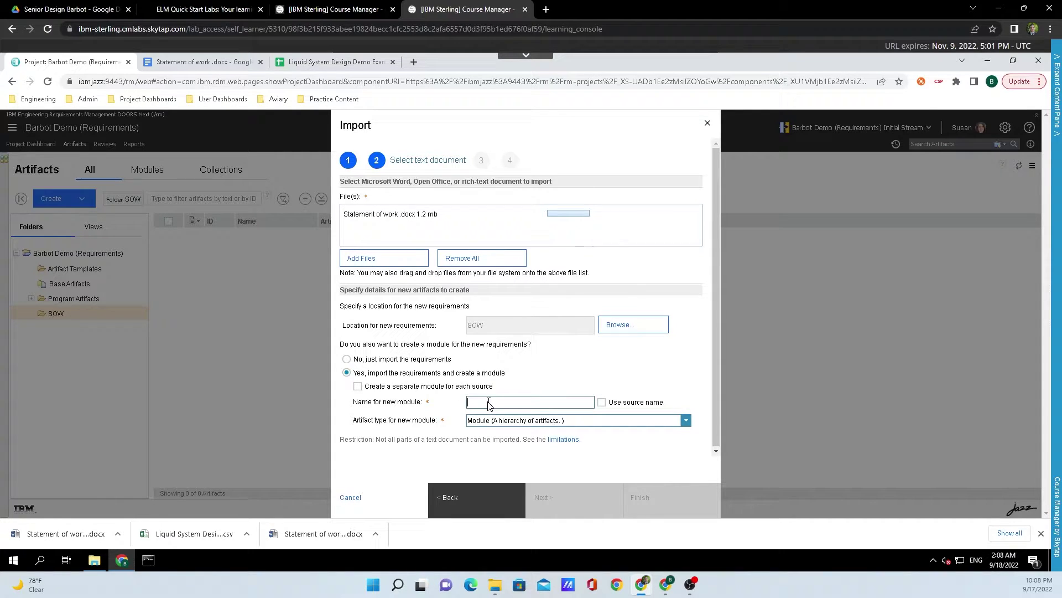
pyautogui.write('SOW')
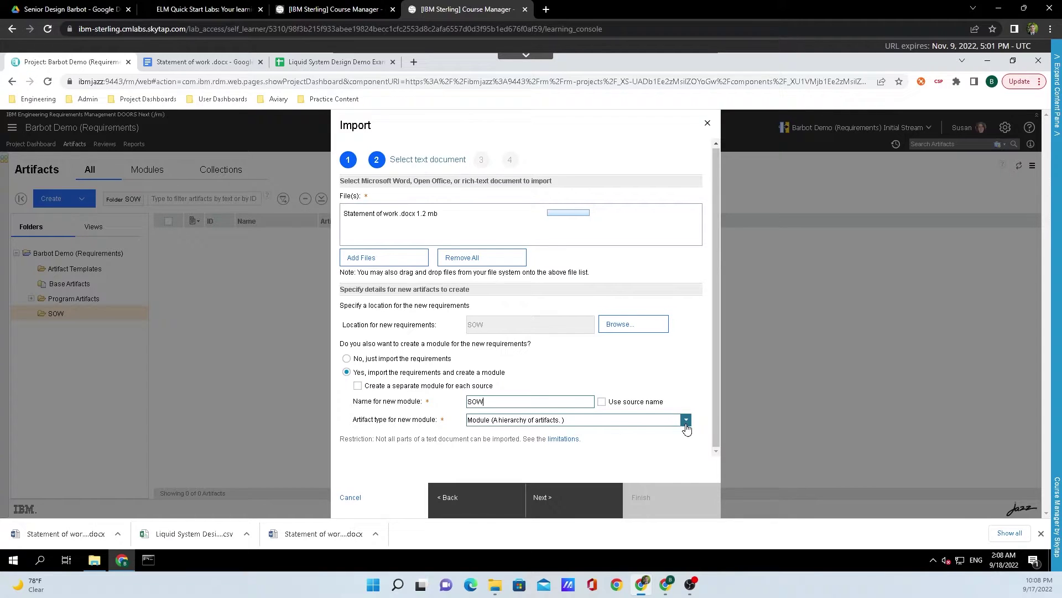
pyautogui.click(686, 424)
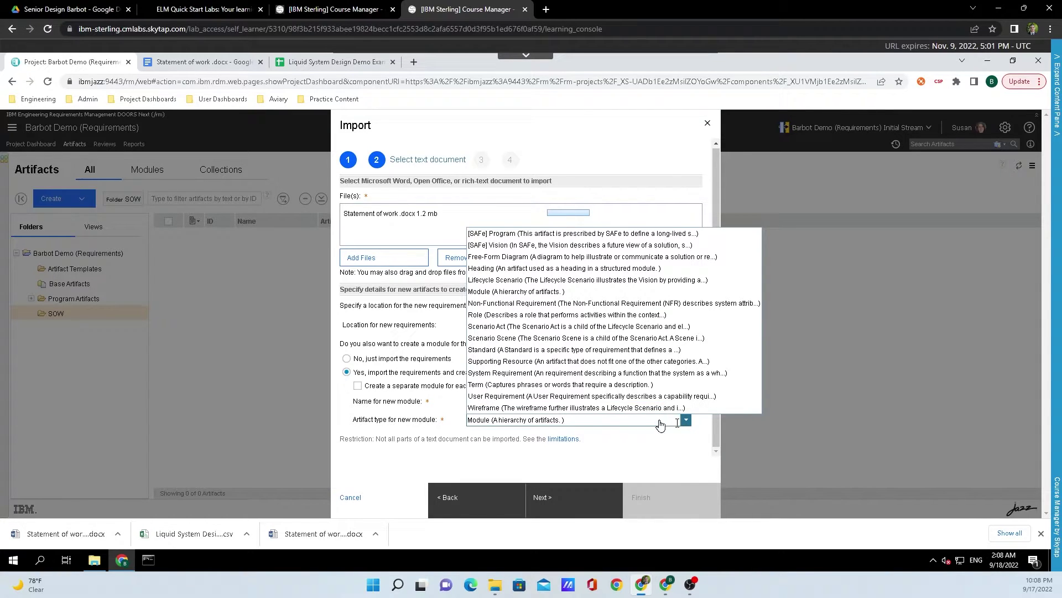
pyautogui.click(457, 460)
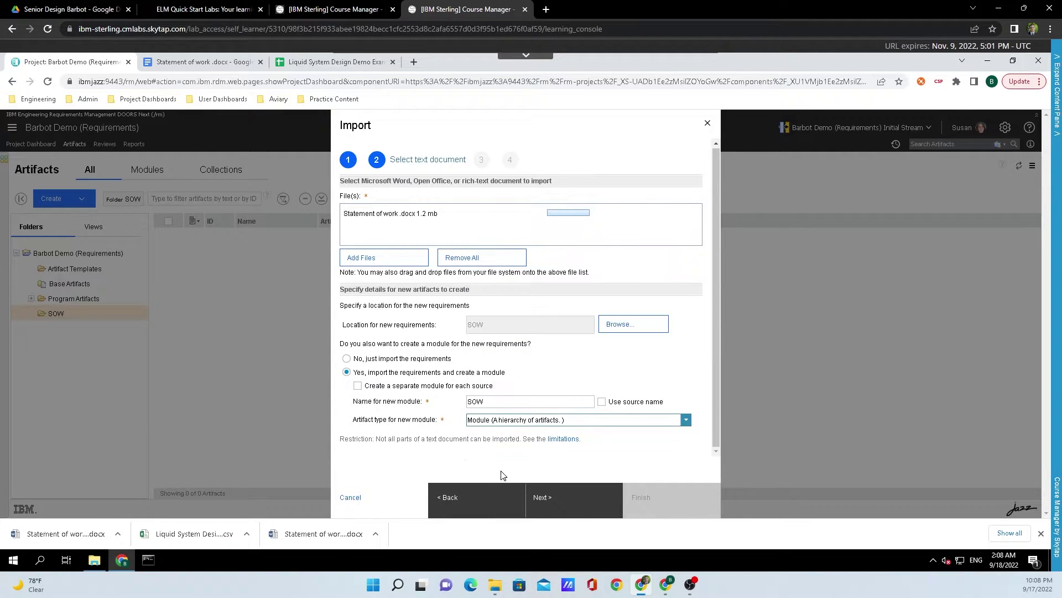
# In the requirement-identification step, set images to import as Free-Form Diagrams.
pyautogui.click(570, 504)
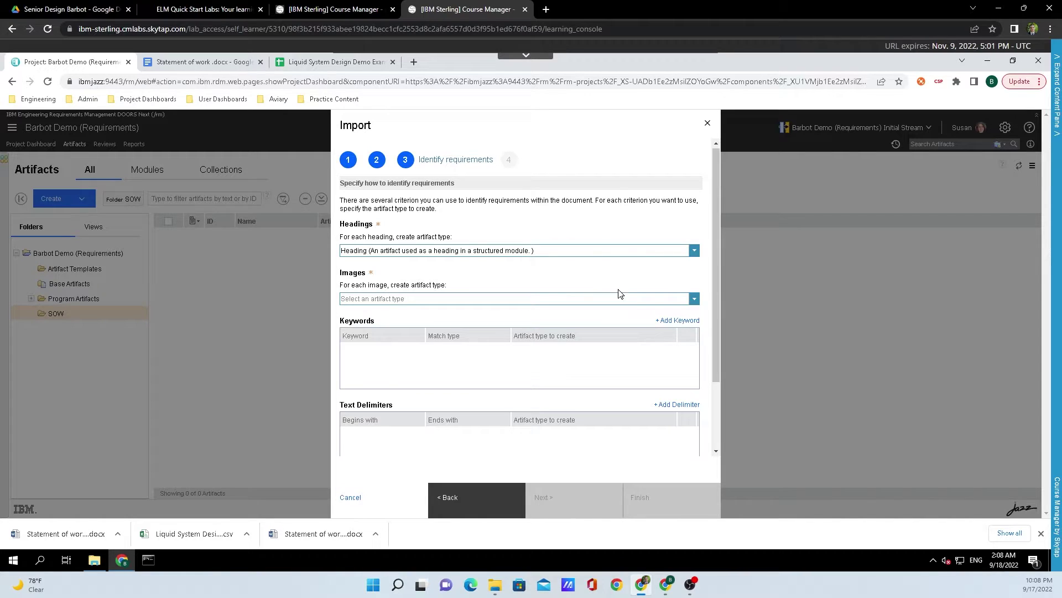
pyautogui.click(694, 301)
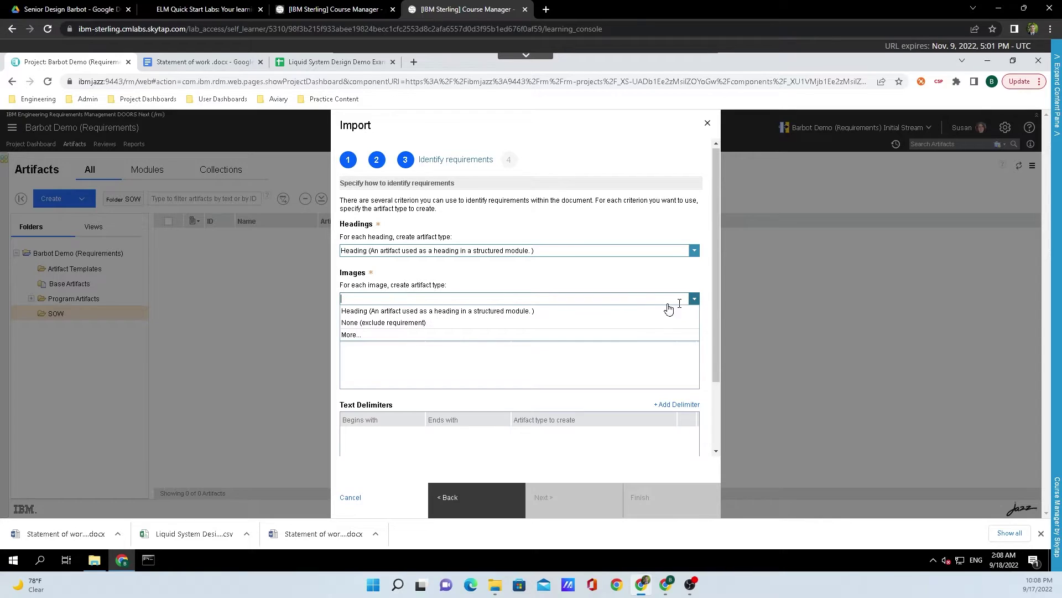
pyautogui.click(431, 335)
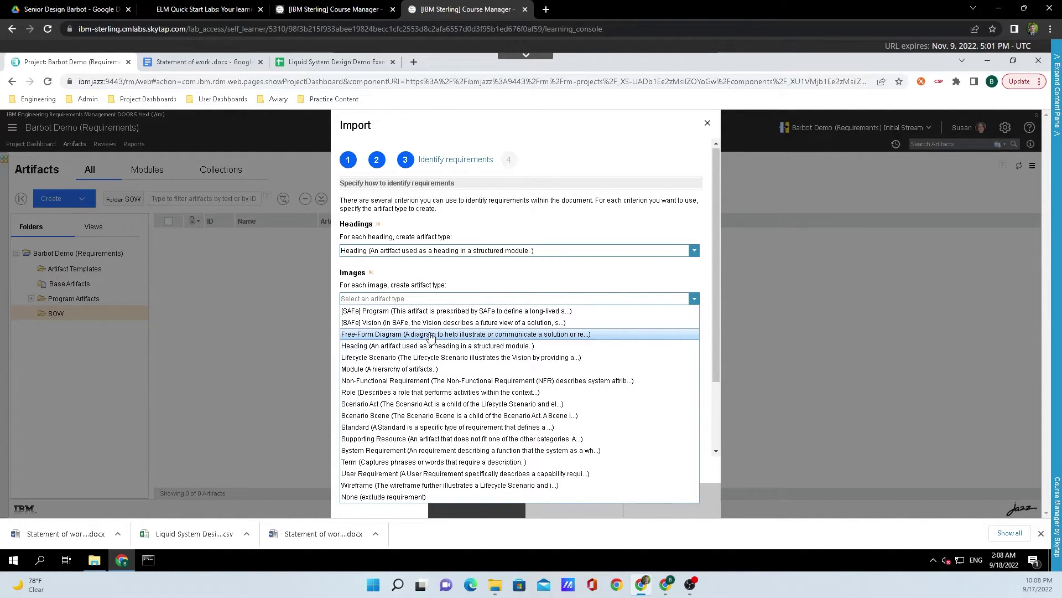
pyautogui.click(433, 335)
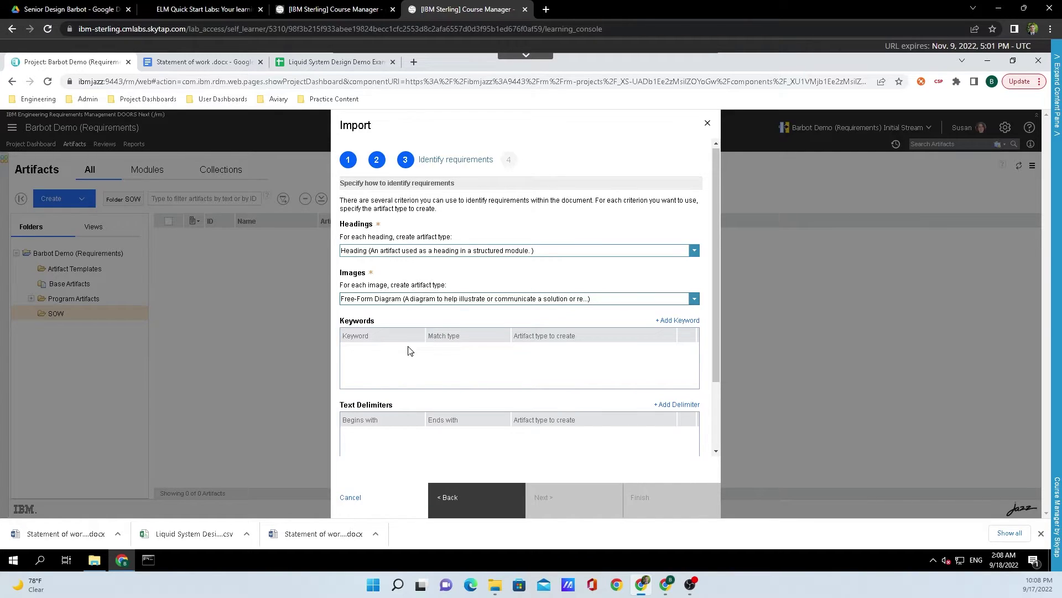
# Add keyword rules shall, must and will, each mapping sentences to System Requirement.
pyautogui.click(672, 323)
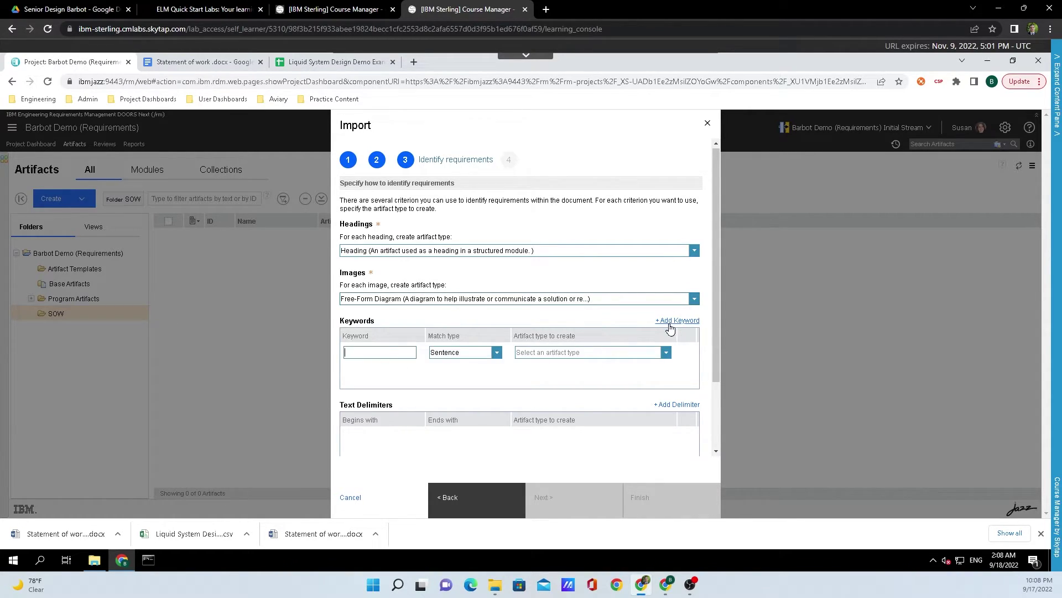
pyautogui.write('shall')
pyautogui.click(667, 353)
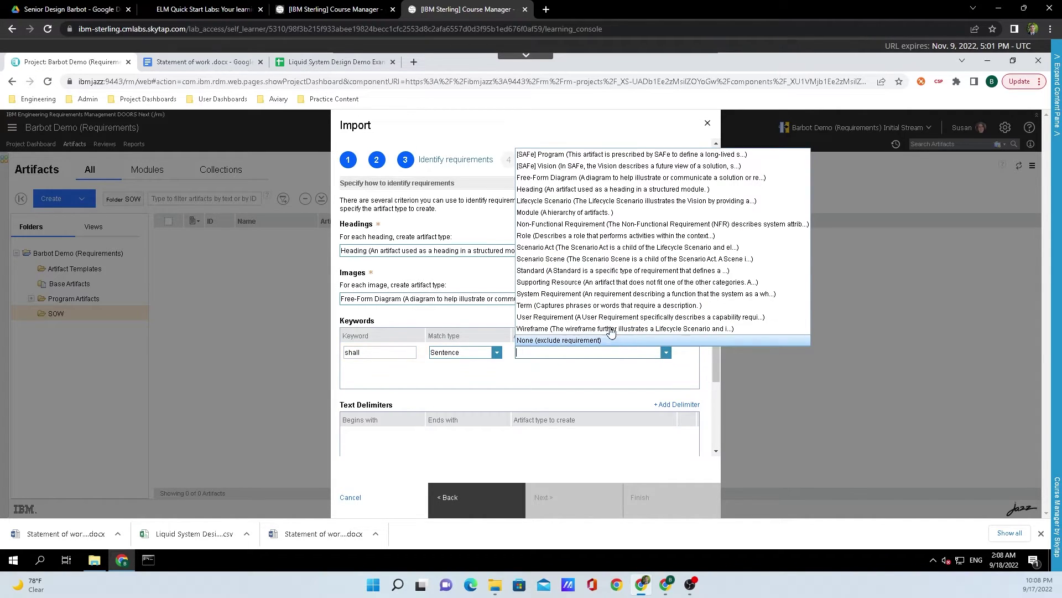
pyautogui.click(593, 294)
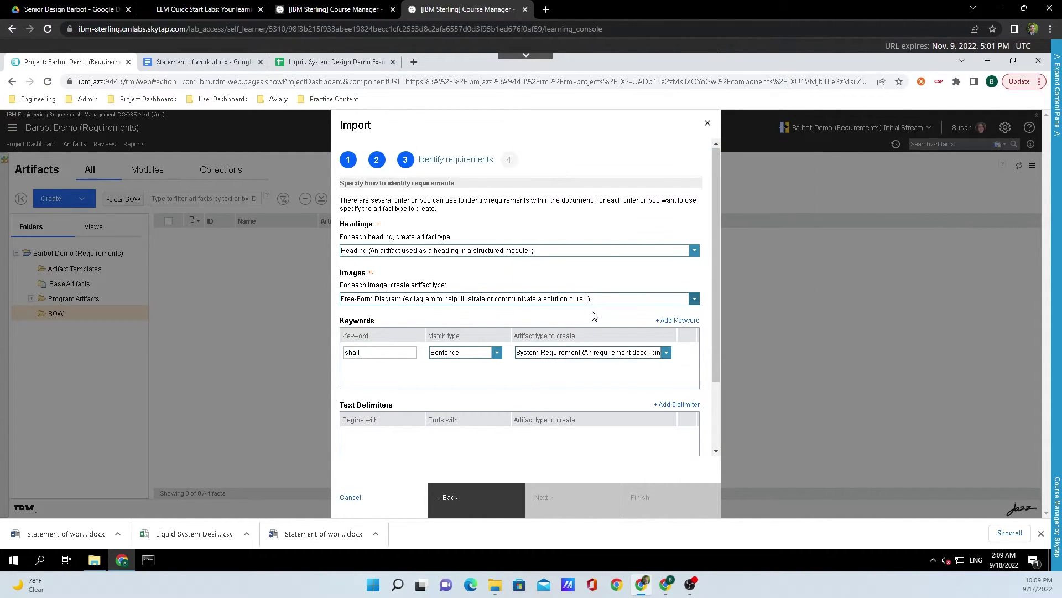
pyautogui.click(667, 320)
pyautogui.write('must')
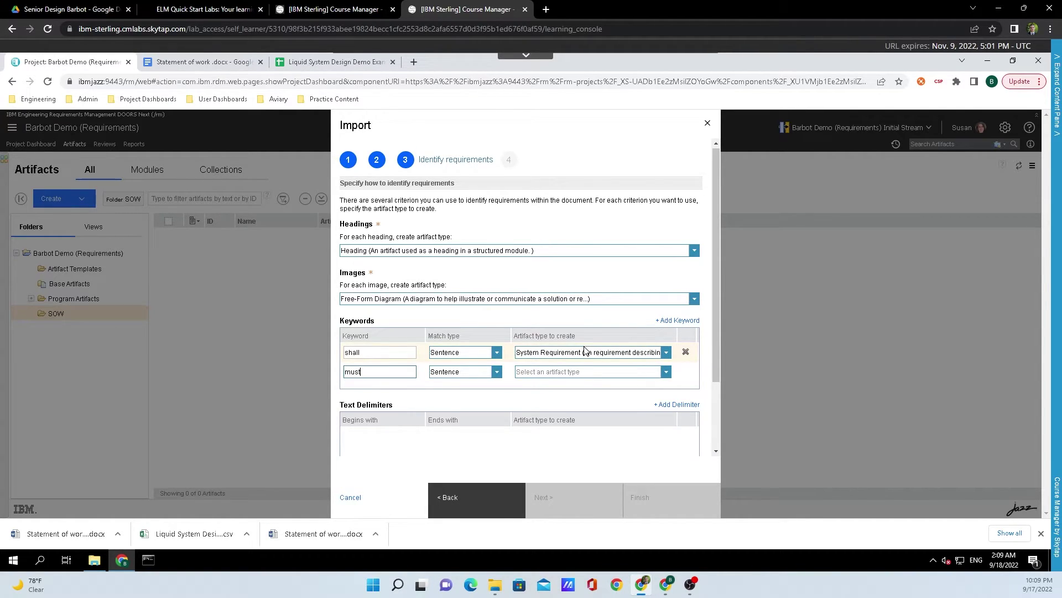
pyautogui.click(666, 372)
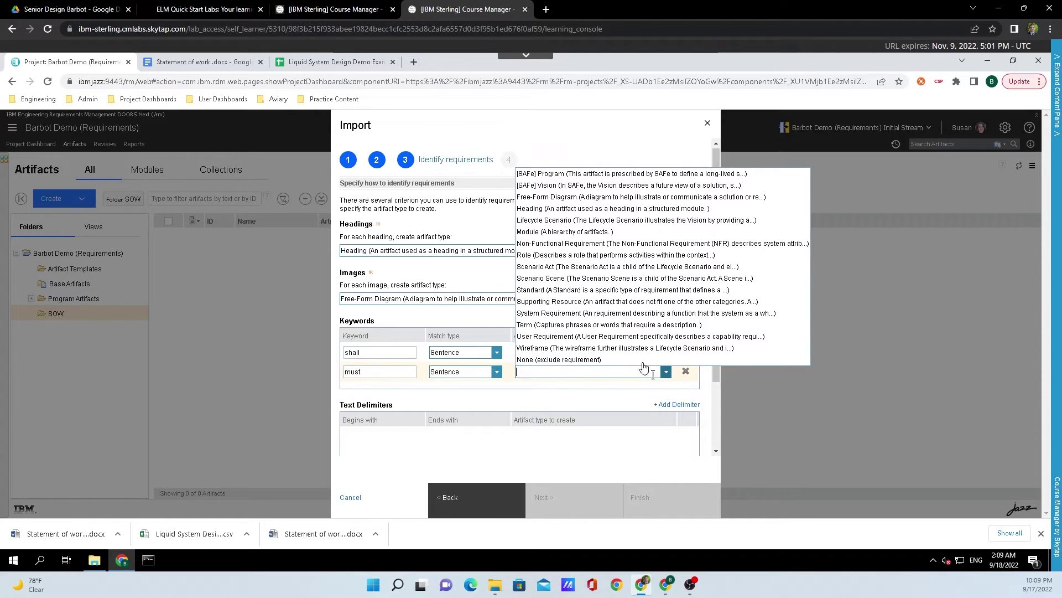
pyautogui.click(581, 313)
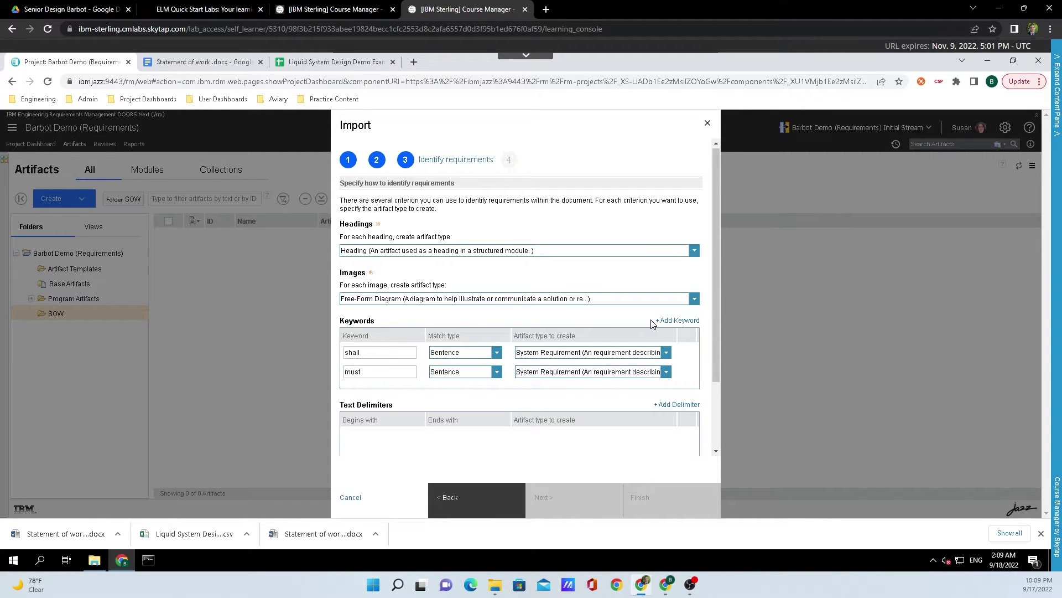
pyautogui.click(684, 321)
pyautogui.write('will')
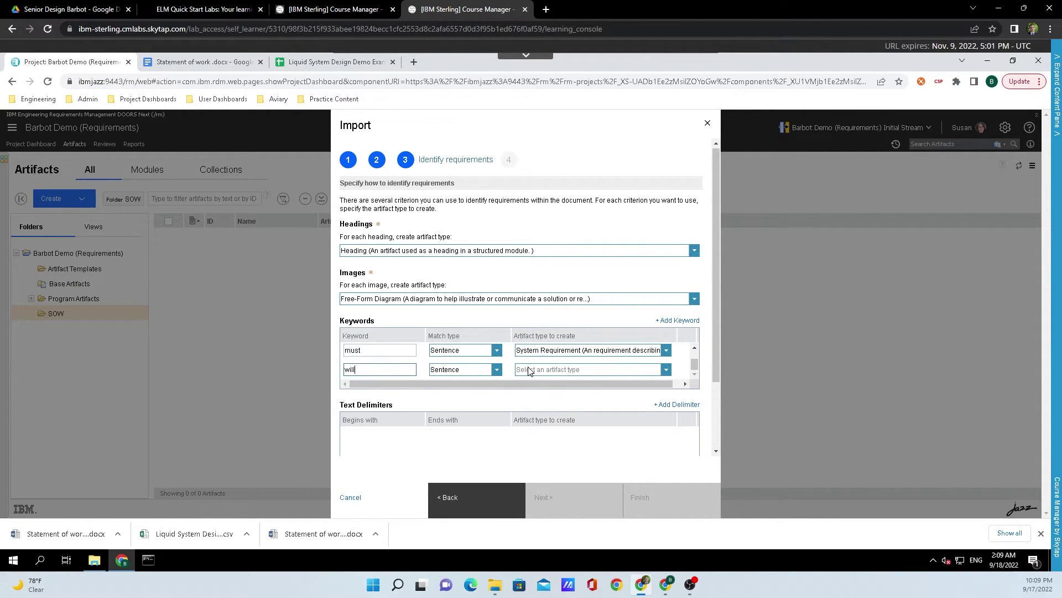
pyautogui.click(666, 370)
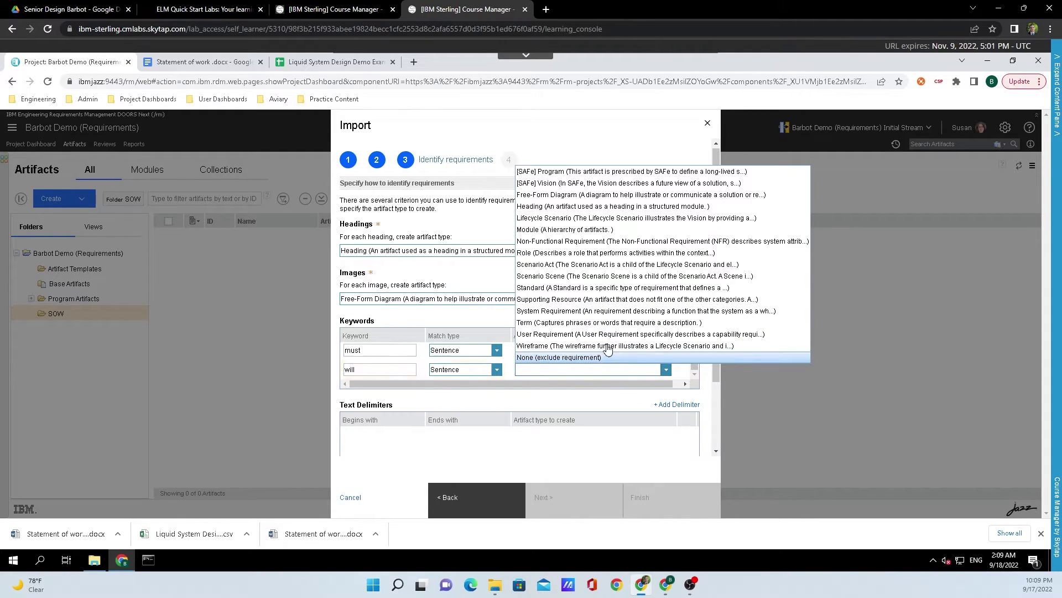
pyautogui.click(587, 311)
pyautogui.scroll(-2, 438, 419)
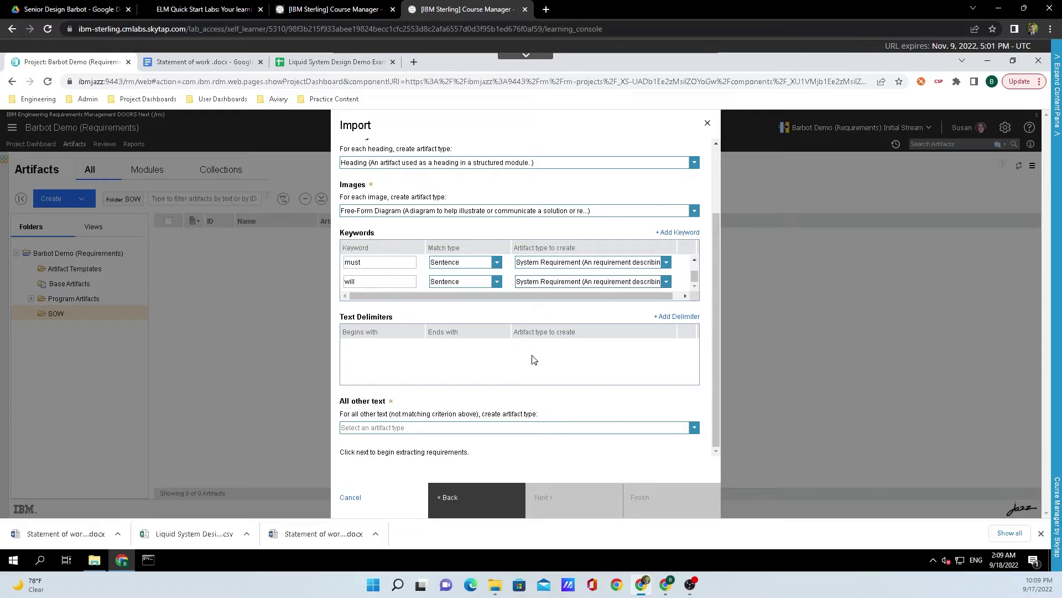
# Add a < and > delimiter rule for System Requirement, and set All other text to None.
pyautogui.click(671, 320)
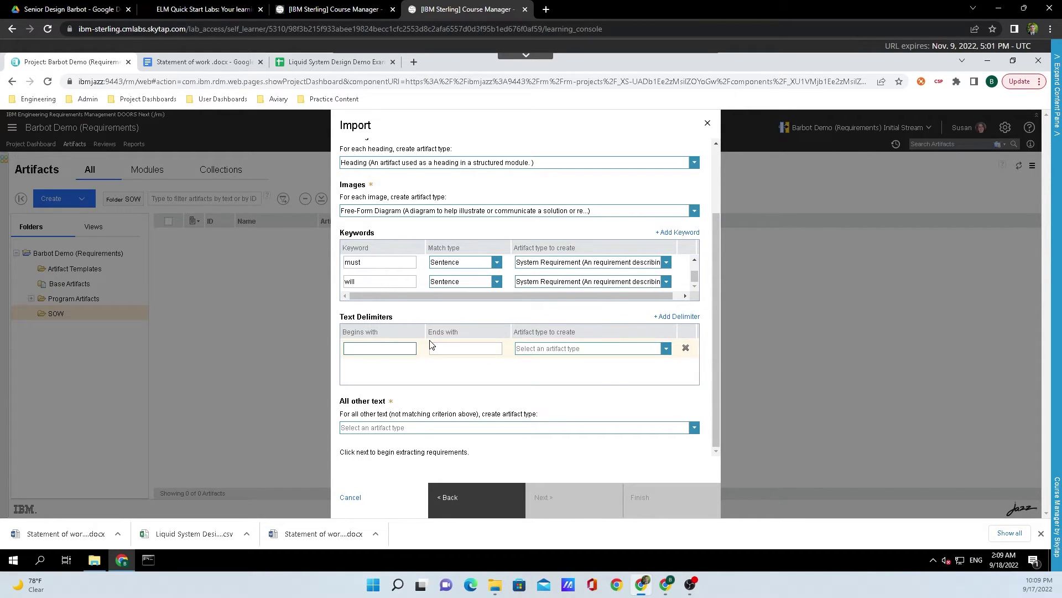
pyautogui.click(459, 348)
pyautogui.click(667, 349)
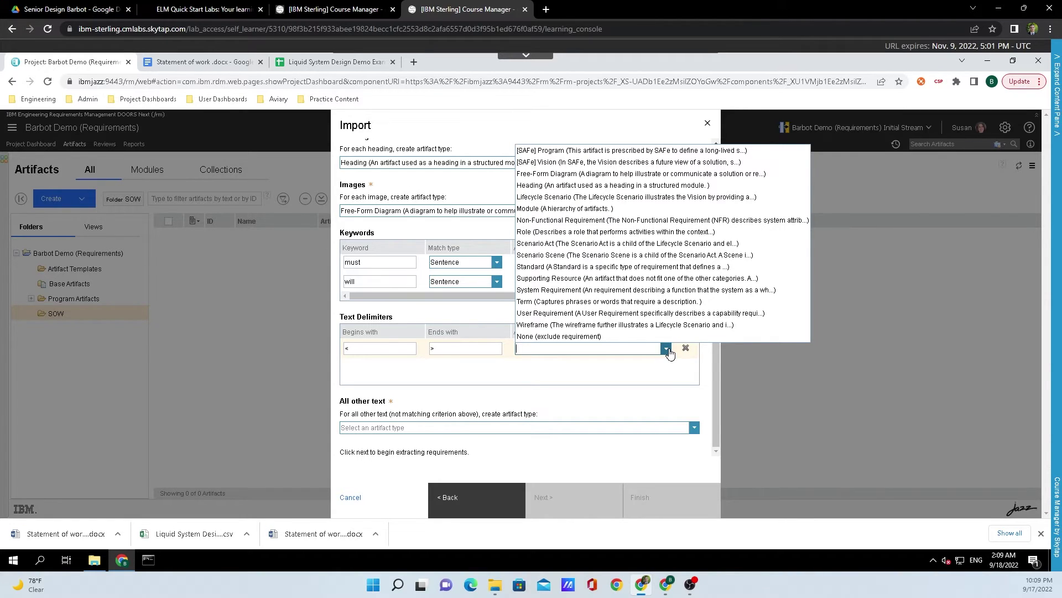
pyautogui.click(621, 290)
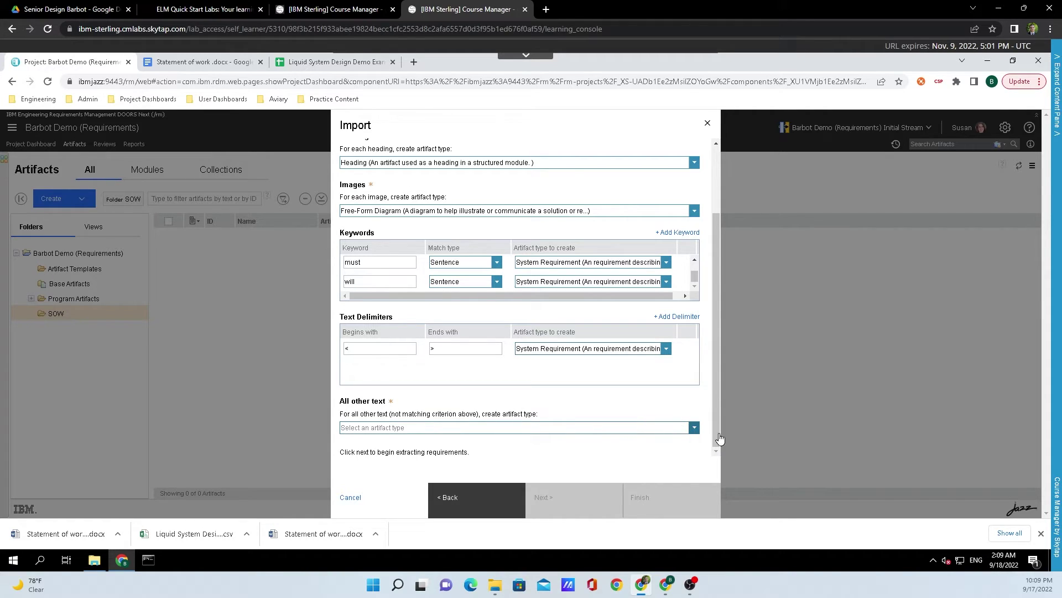
pyautogui.click(693, 428)
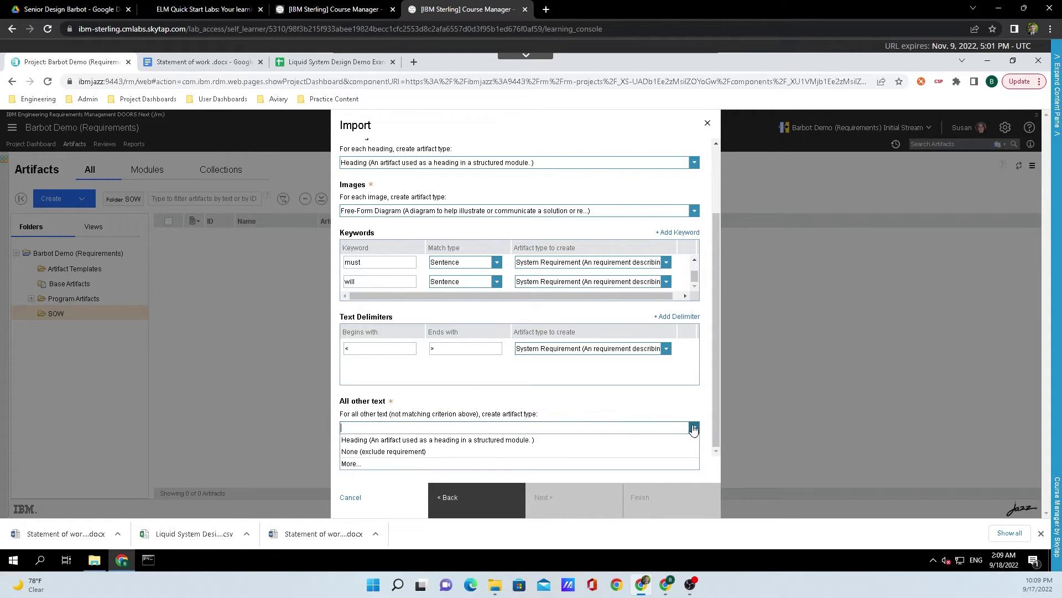
pyautogui.click(501, 453)
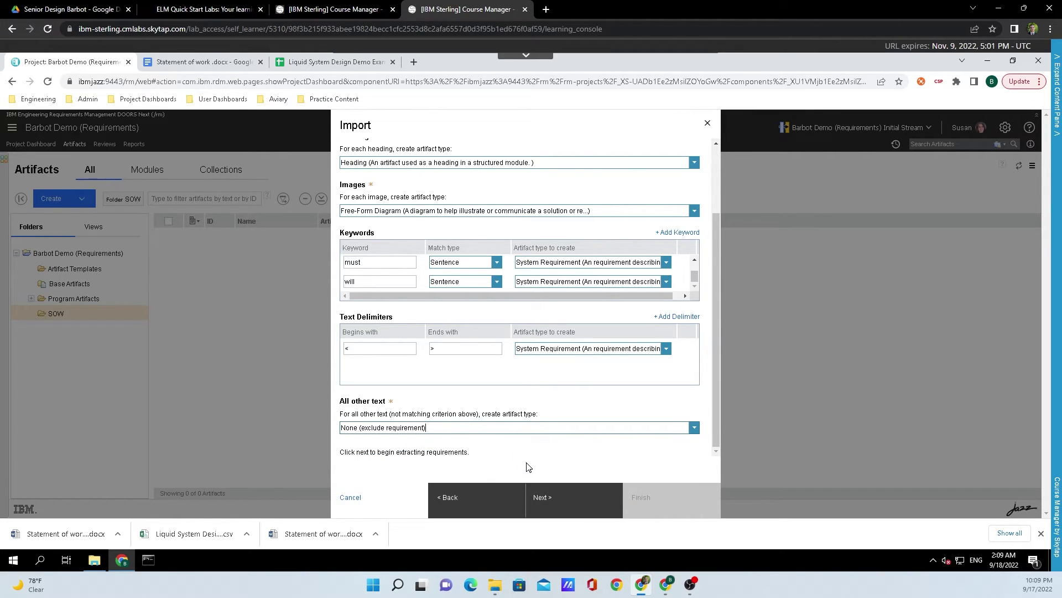
# Extract the requirements, finish importing the 18 artifacts, and close the Import dialog.
pyautogui.click(550, 499)
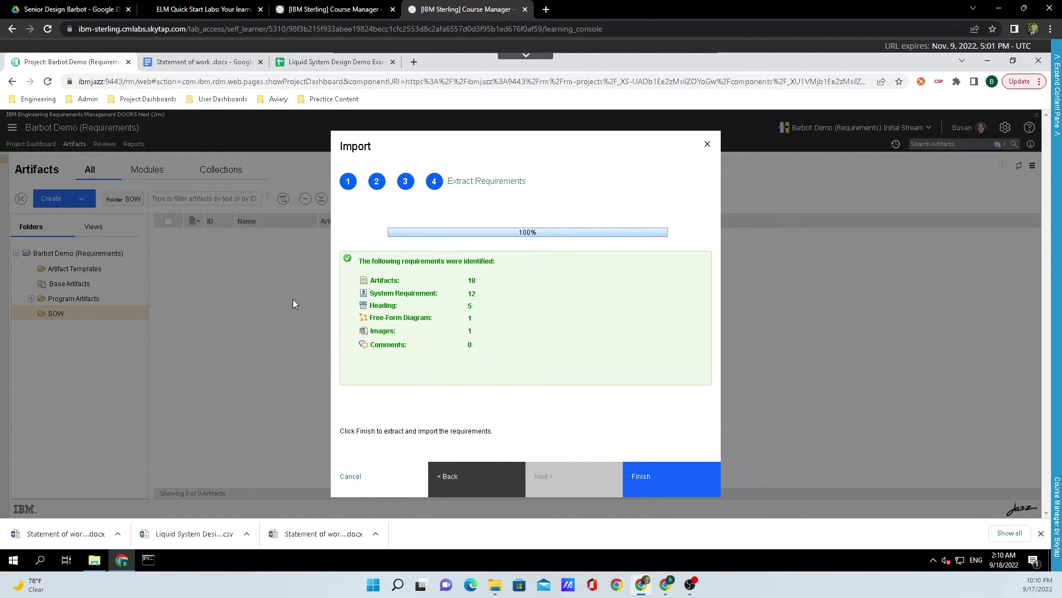
pyautogui.click(651, 480)
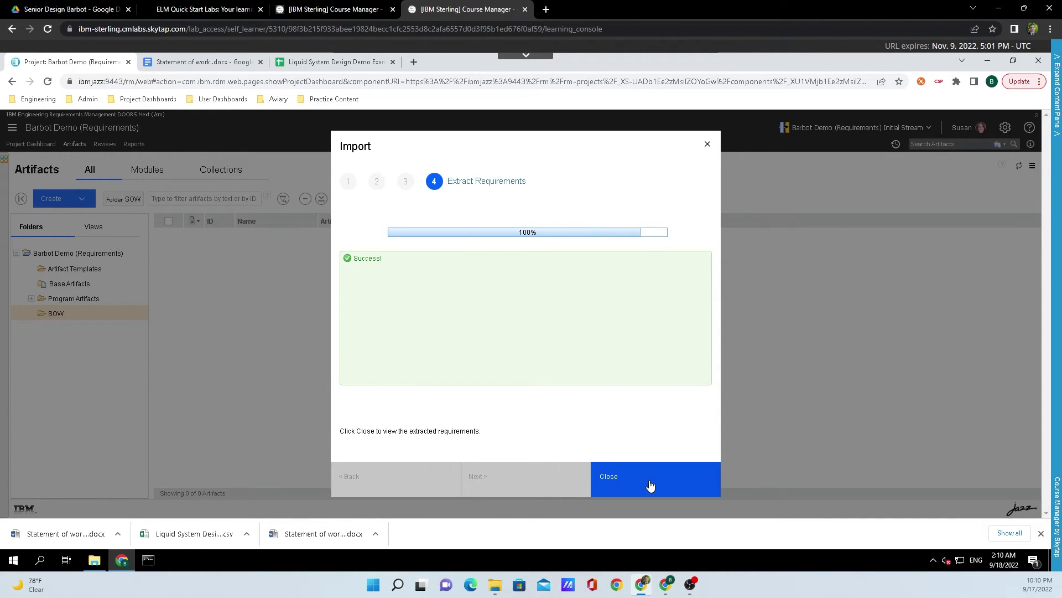
pyautogui.click(651, 485)
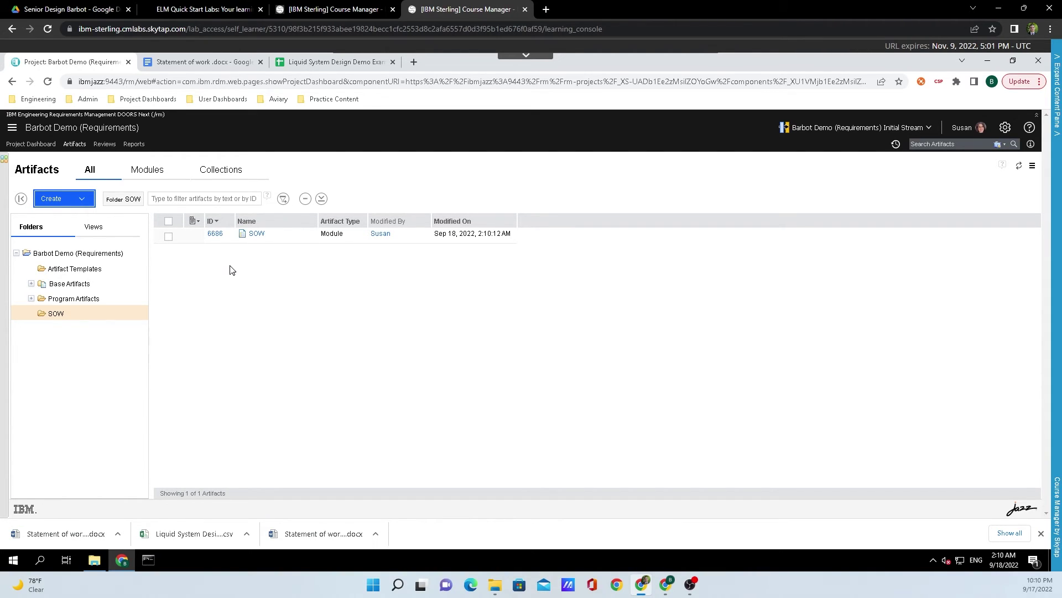
# Open the SOW module and scroll through its artifacts from Scope of Work to Deliverables / Schedule.
pyautogui.click(256, 234)
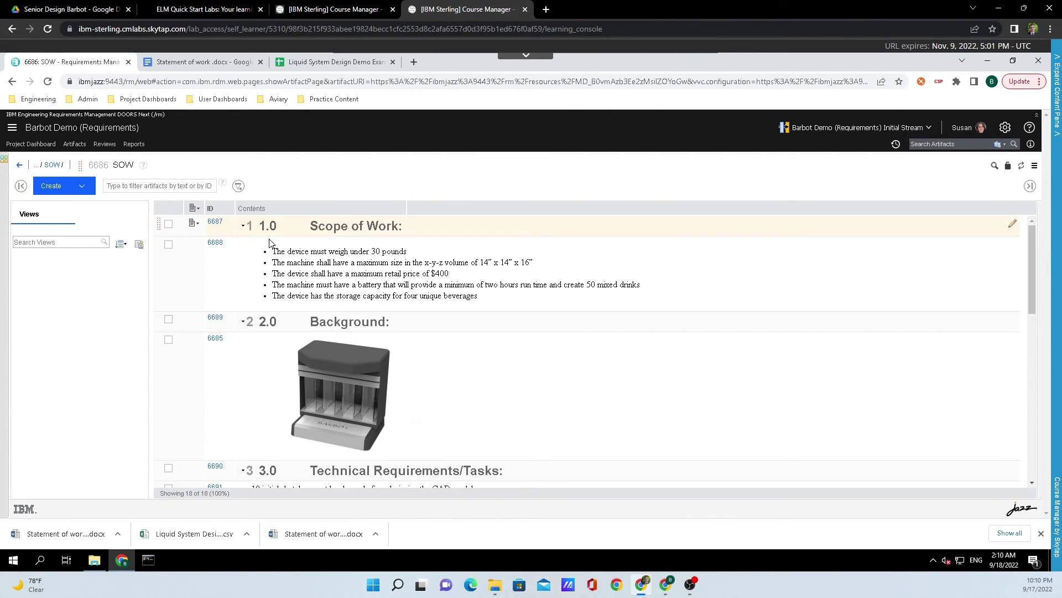
pyautogui.scroll(-3, 310, 255)
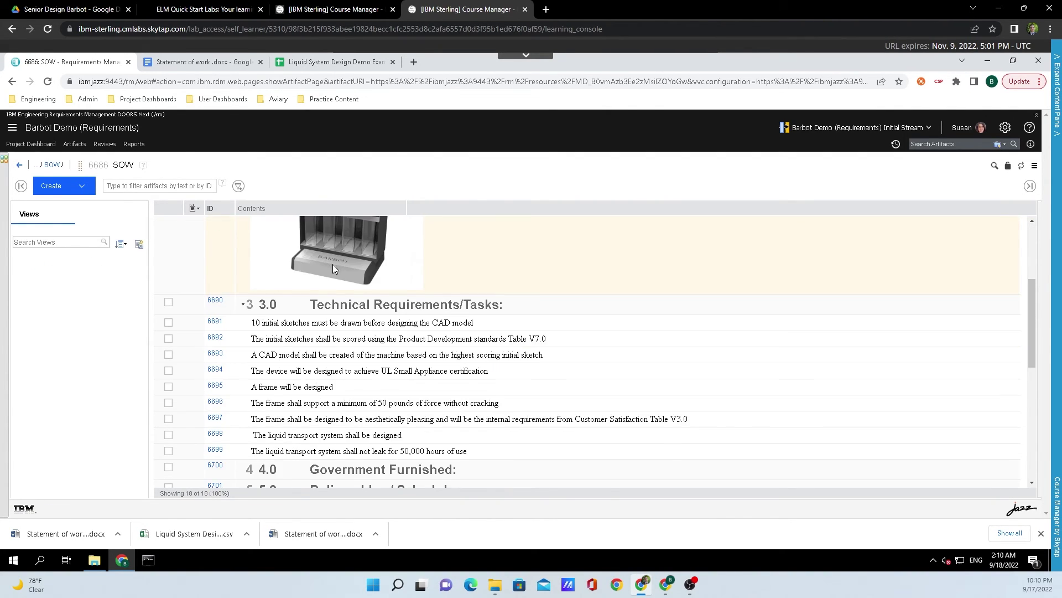
pyautogui.scroll(-5, 333, 266)
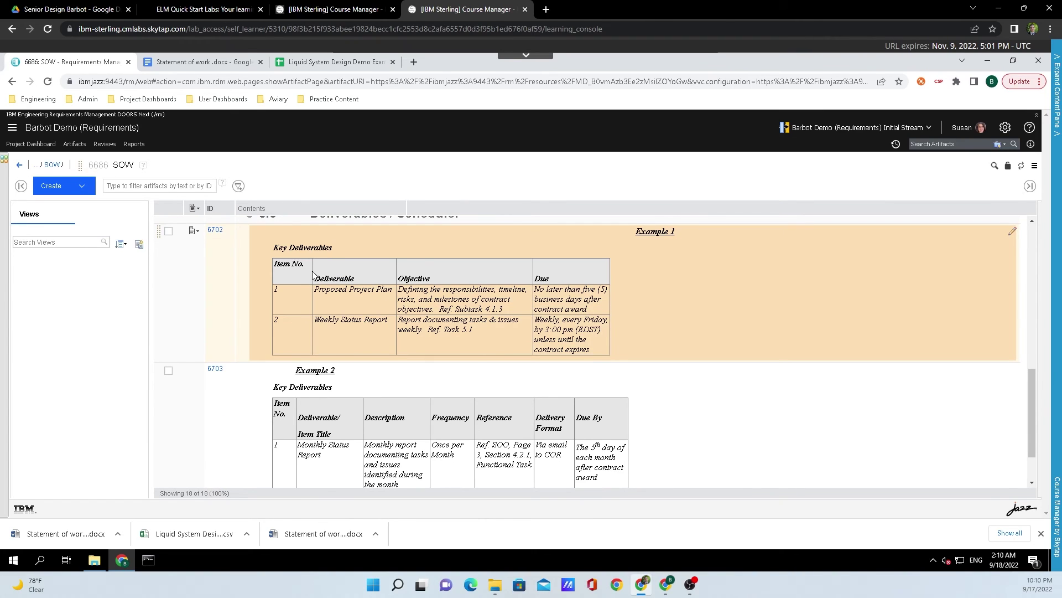
pyautogui.scroll(-1, 492, 287)
pyautogui.scroll(5, 481, 382)
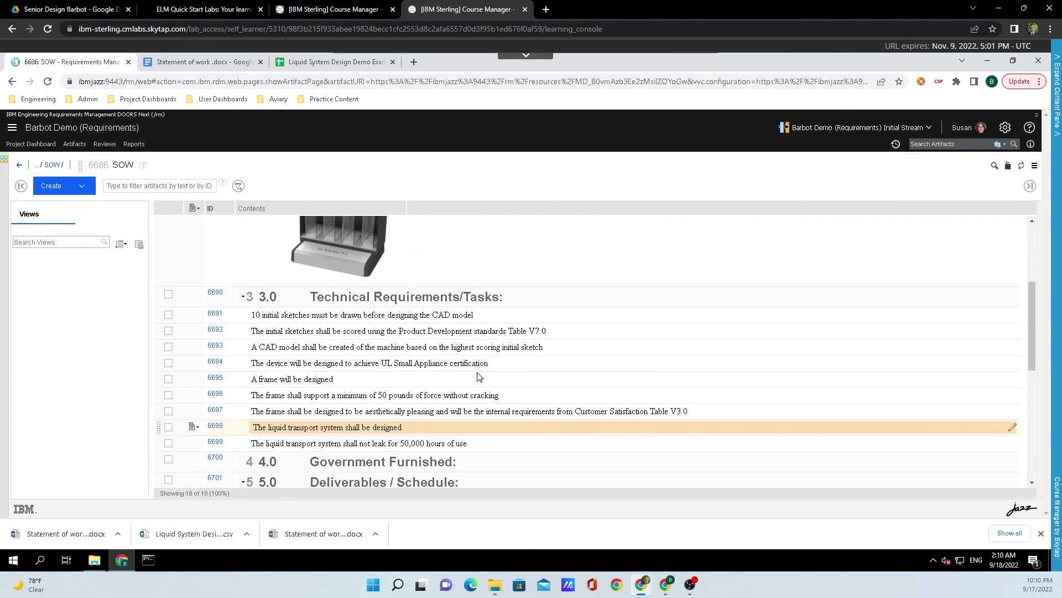
pyautogui.scroll(3, 479, 376)
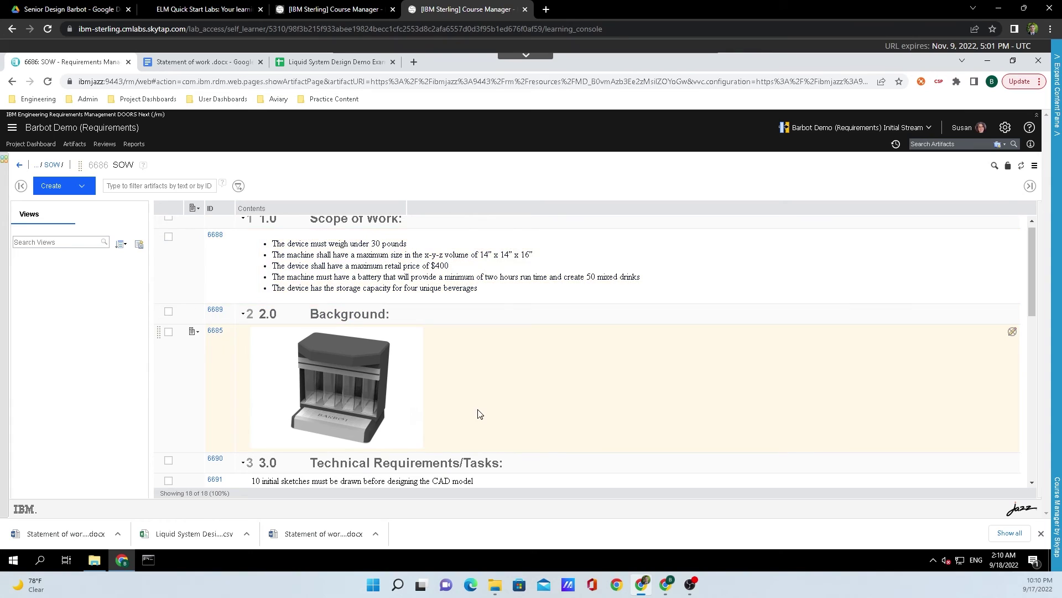
pyautogui.scroll(-3, 479, 414)
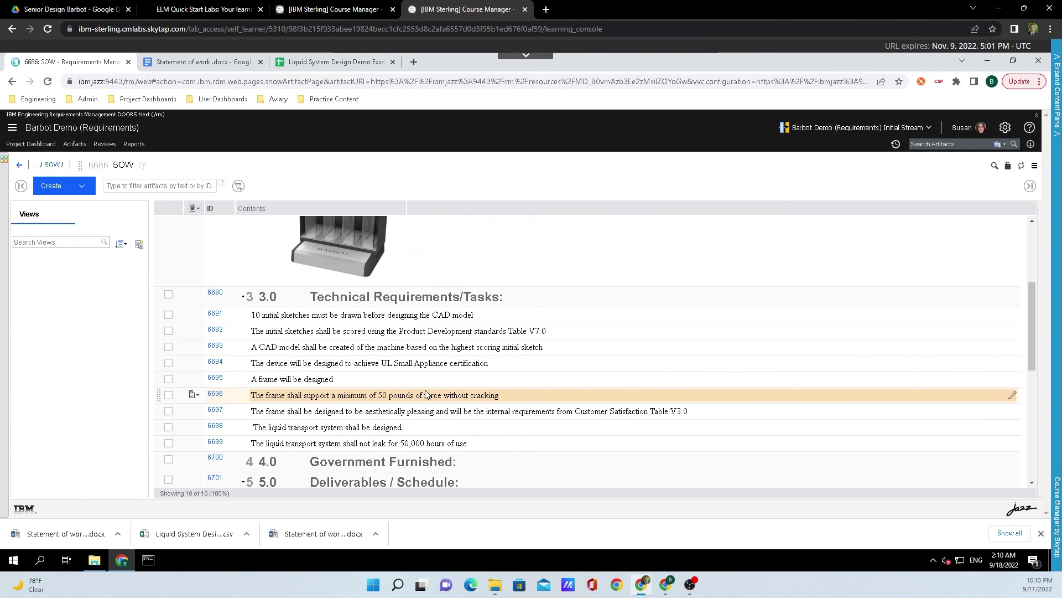